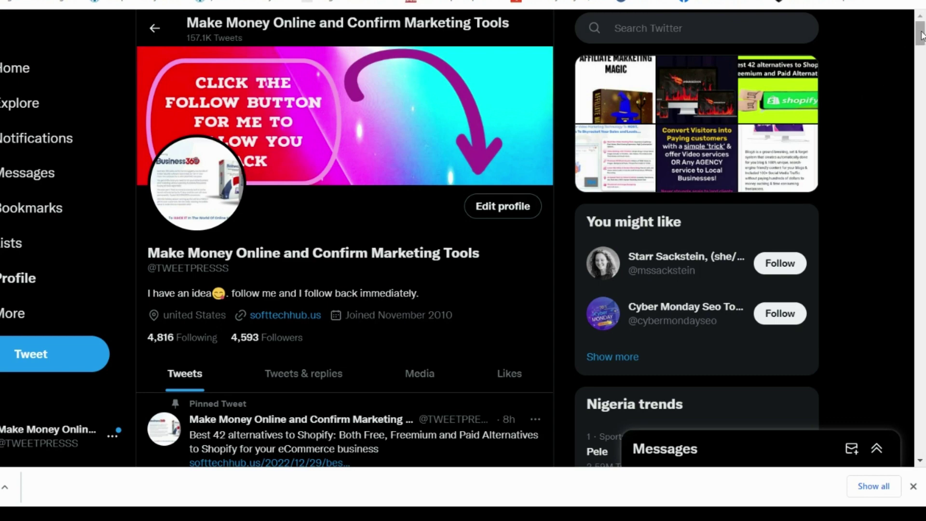
drag(921, 33, 920, 55)
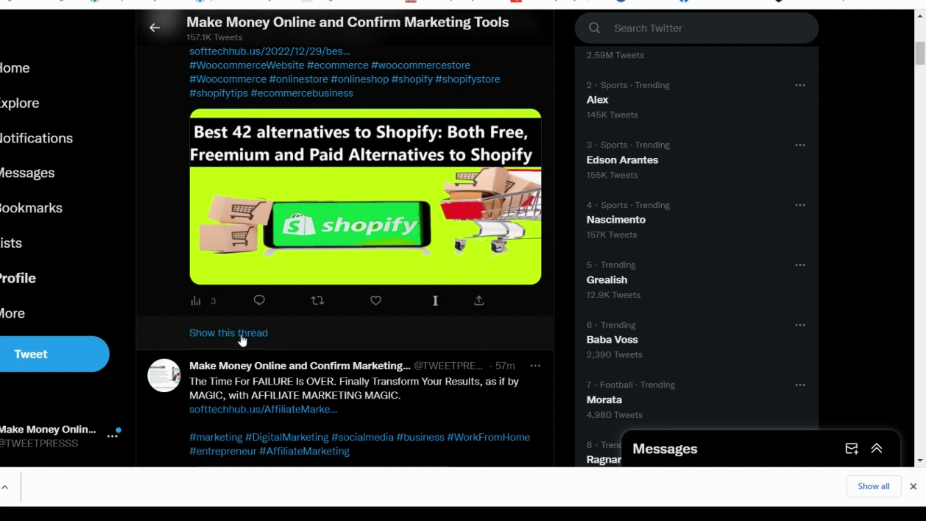
Expand the full thread from the pinned Shopify-alternatives tweet
click(232, 334)
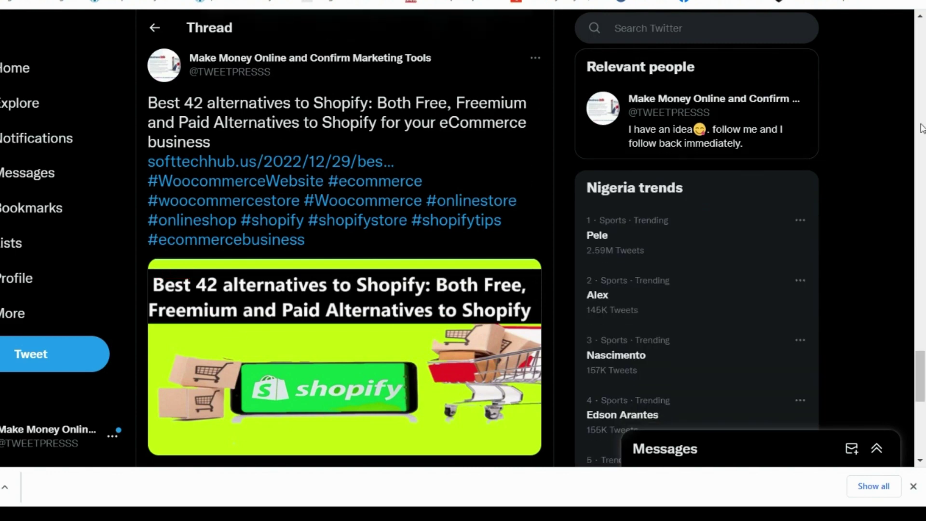
mouse_move(920, 354)
mouse_down()
mouse_move(919, 40)
mouse_move(923, 76)
mouse_up()
drag(920, 192, 920, 33)
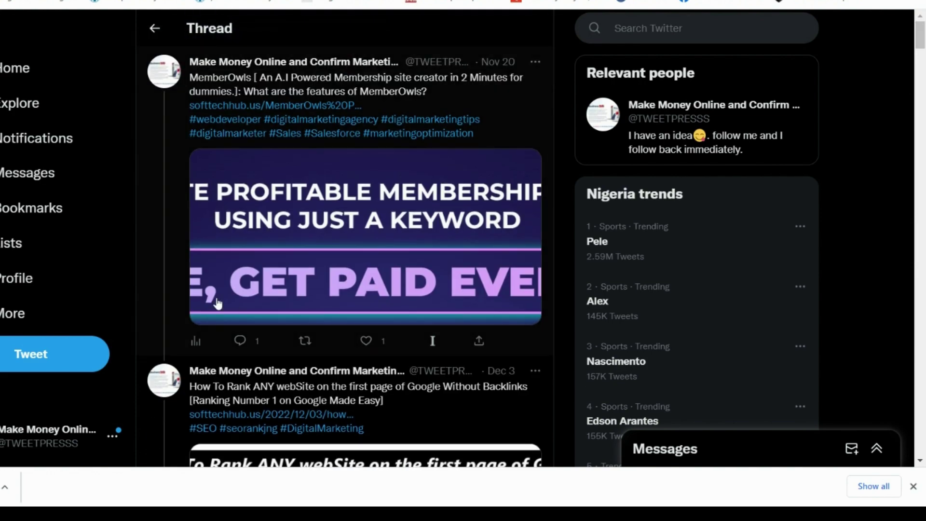
click(242, 341)
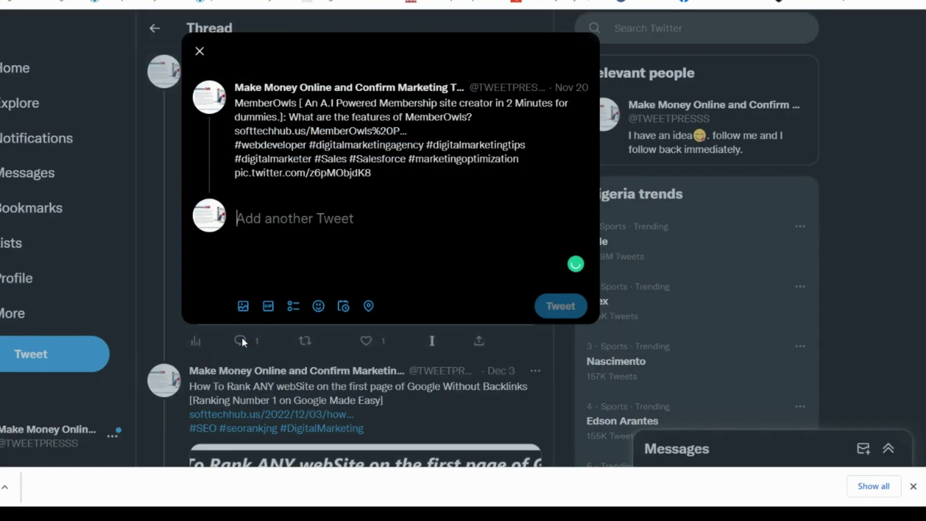
text(@)
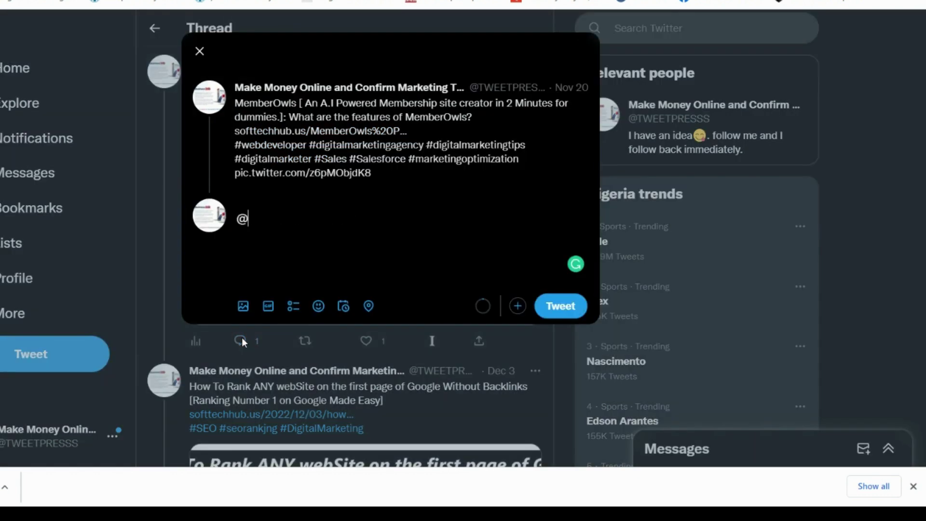
text(t)
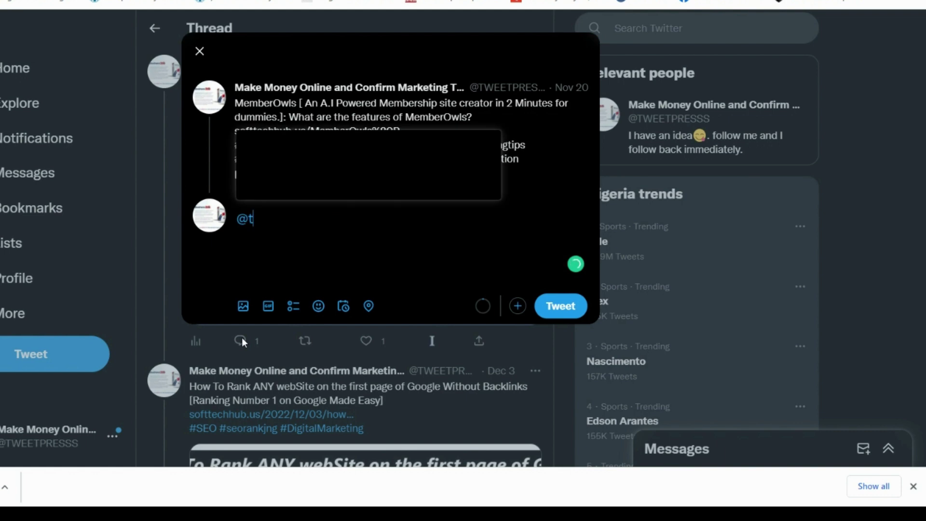
text(hreadreader)
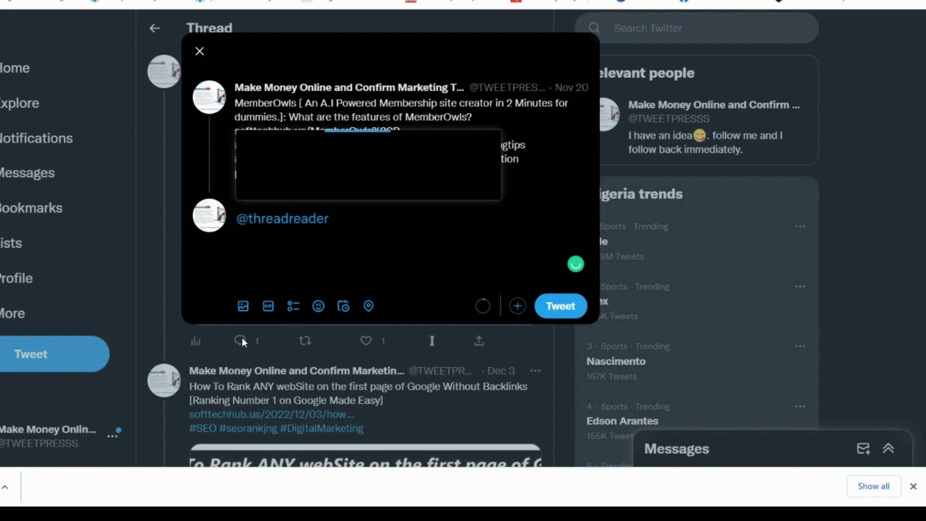
text(app)
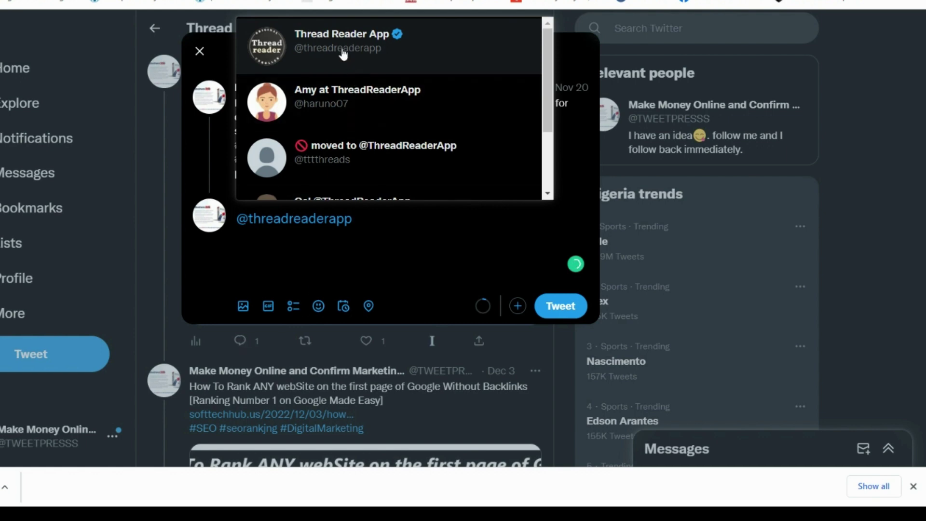
click(343, 53)
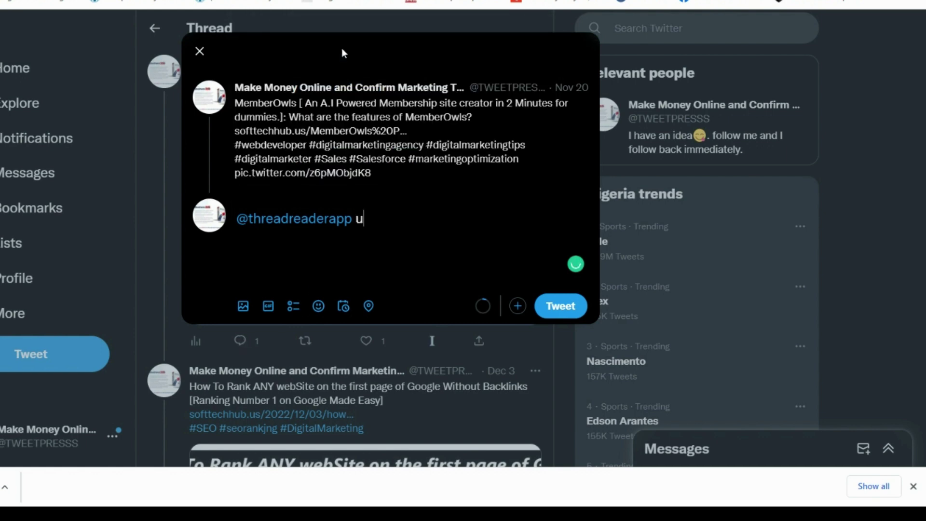
click(561, 306)
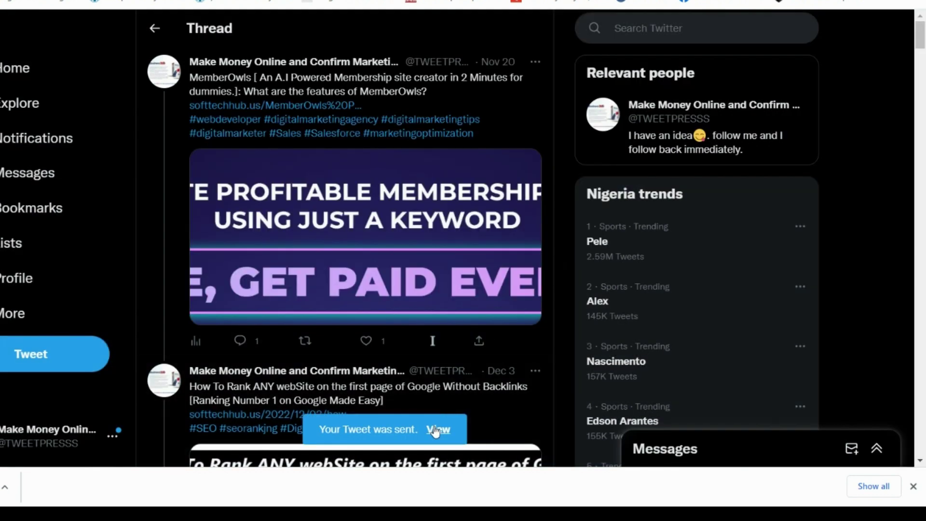
click(437, 430)
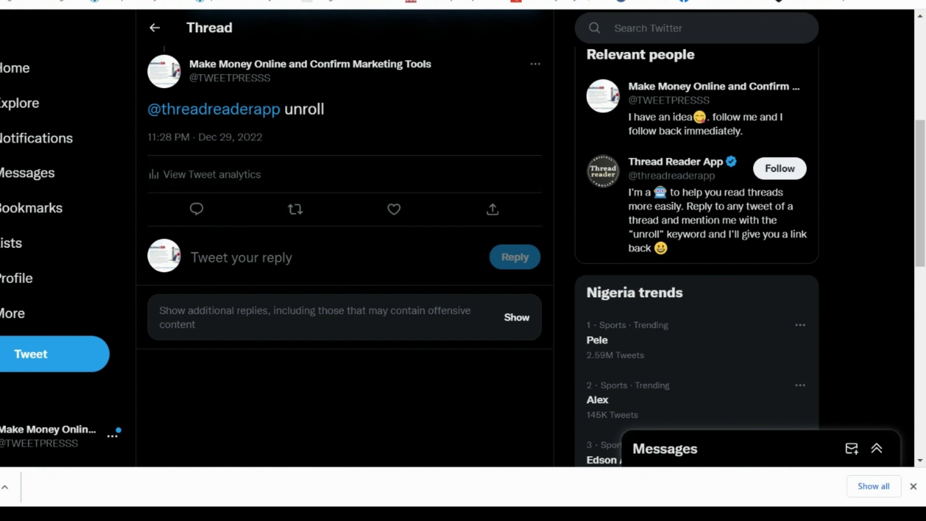
key(F5)
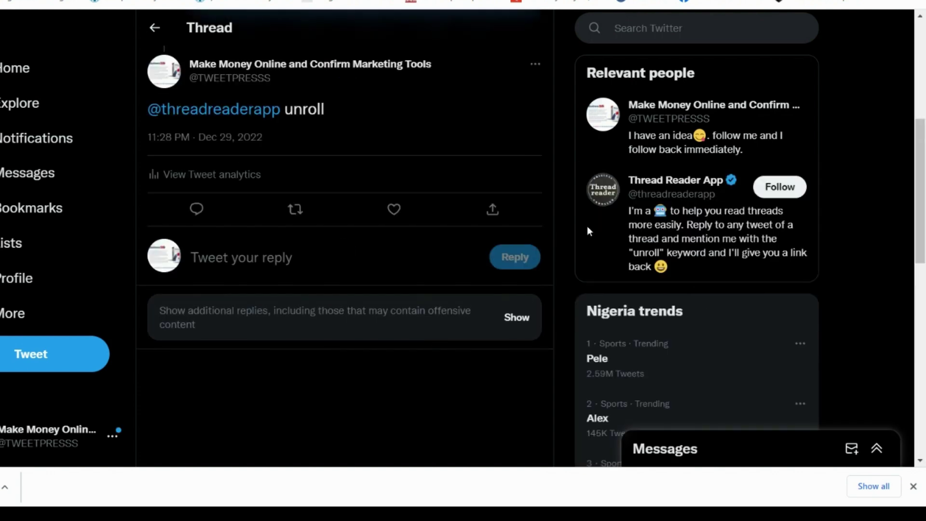
mouse_move(919, 167)
mouse_down()
mouse_move(921, 155)
mouse_move(920, 167)
mouse_up()
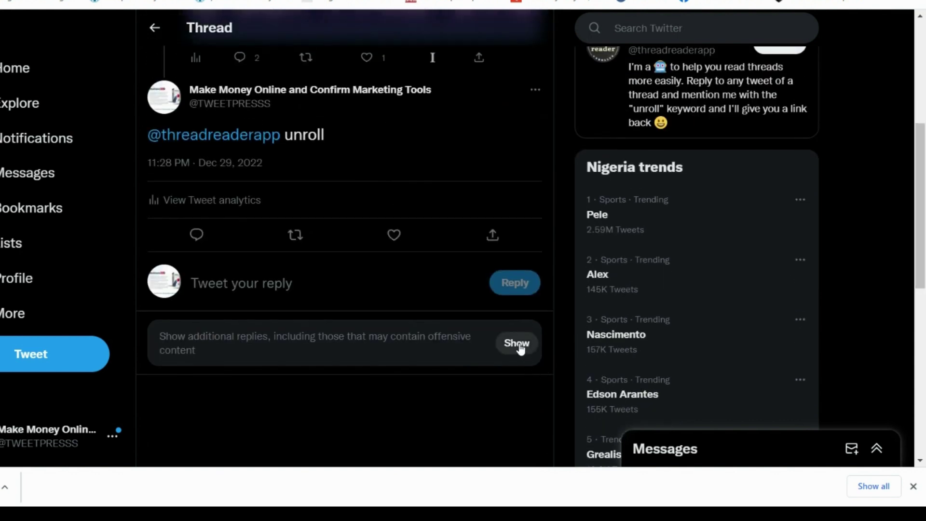
Show hidden replies to find Thread Reader App's threadreaderapp.com unroll link
click(519, 345)
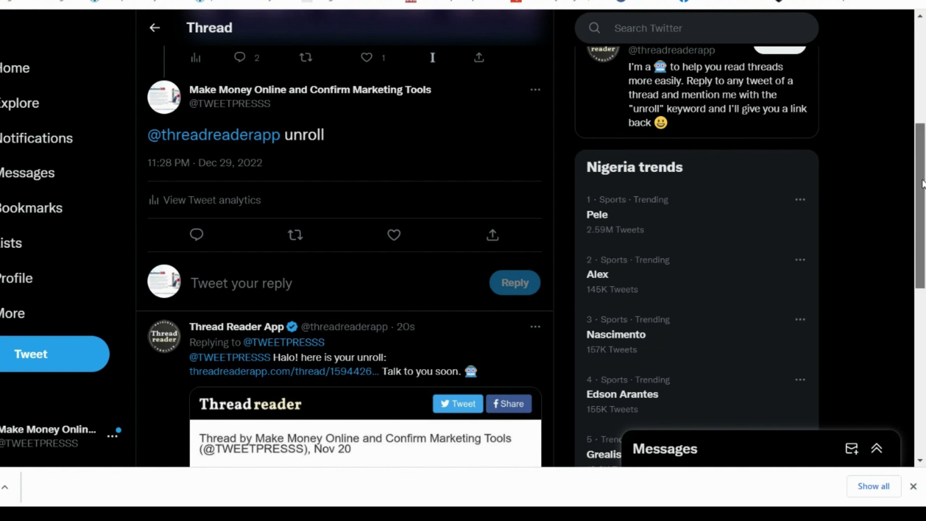
mouse_move(923, 183)
mouse_down()
mouse_move(923, 145)
mouse_move(922, 246)
mouse_up()
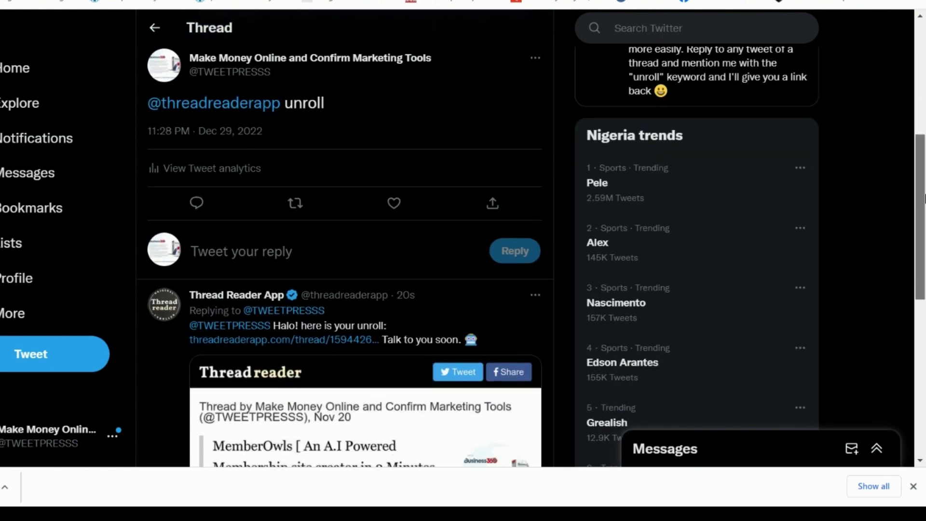